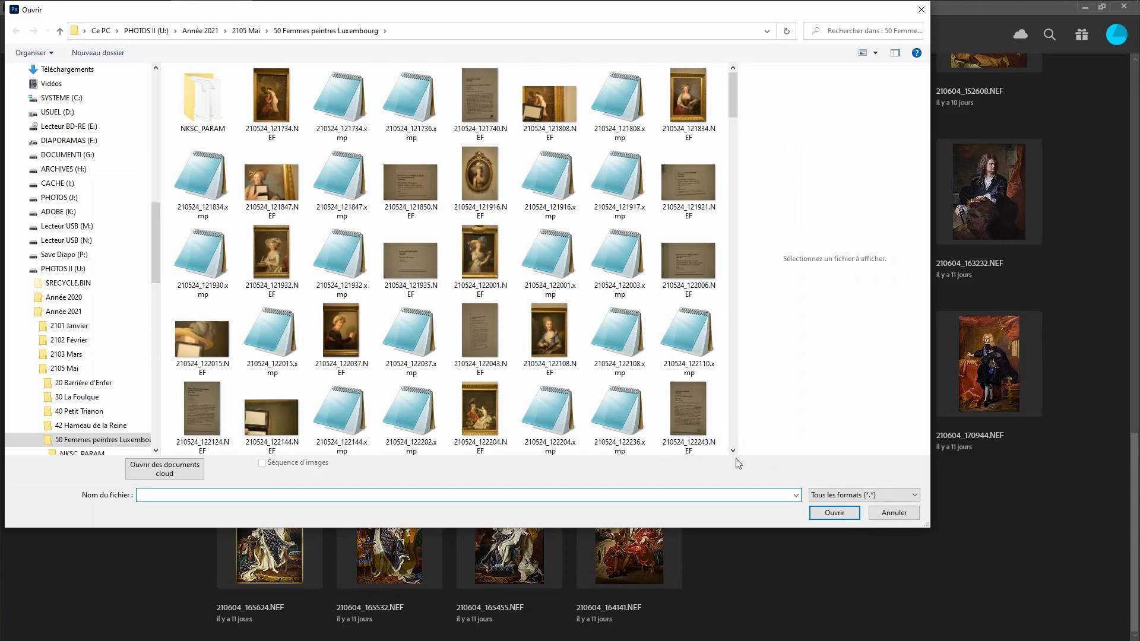
# Open 210524_122559.NEF and 210524_122611.NEF together from the 50 Femmes peintres Luxembourg folder.
pyautogui.scroll(-1, 735, 112)
pyautogui.moveTo(735, 108); pyautogui.dragTo(736, 163)
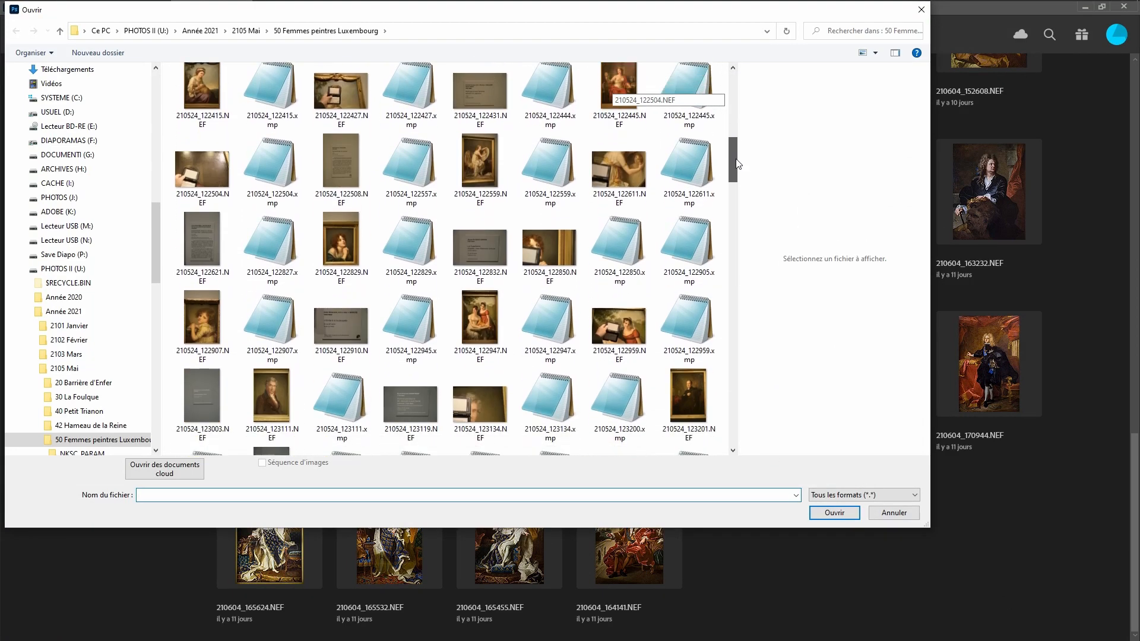
pyautogui.click(486, 165)
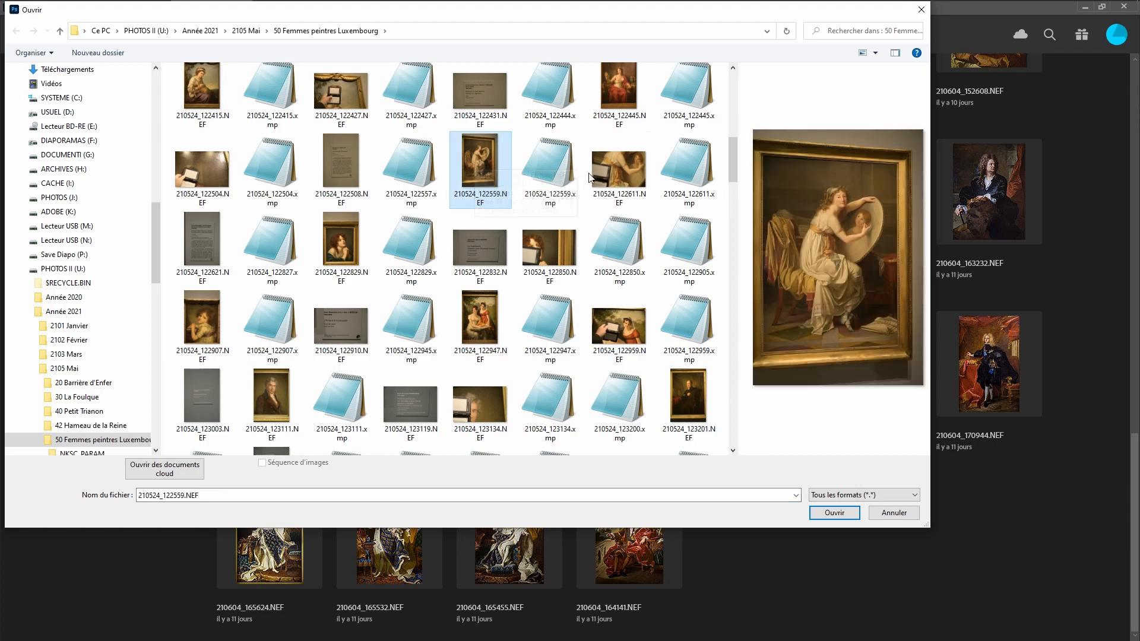
pyautogui.keyDown('ctrl'); pyautogui.click(614, 182); pyautogui.keyUp('ctrl')
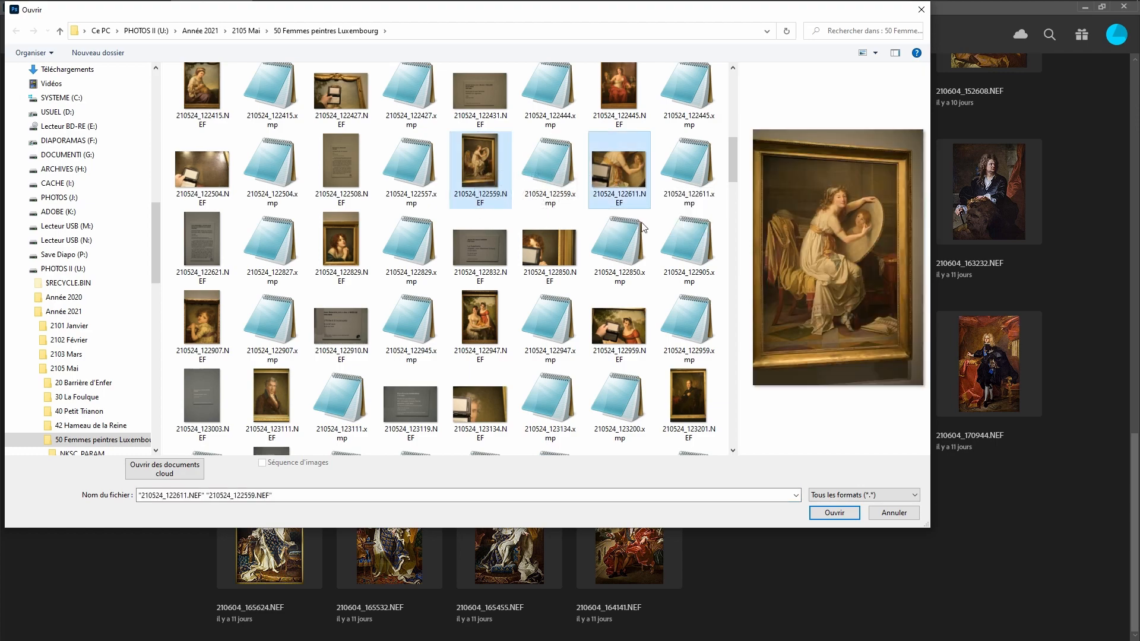
pyautogui.click(836, 513)
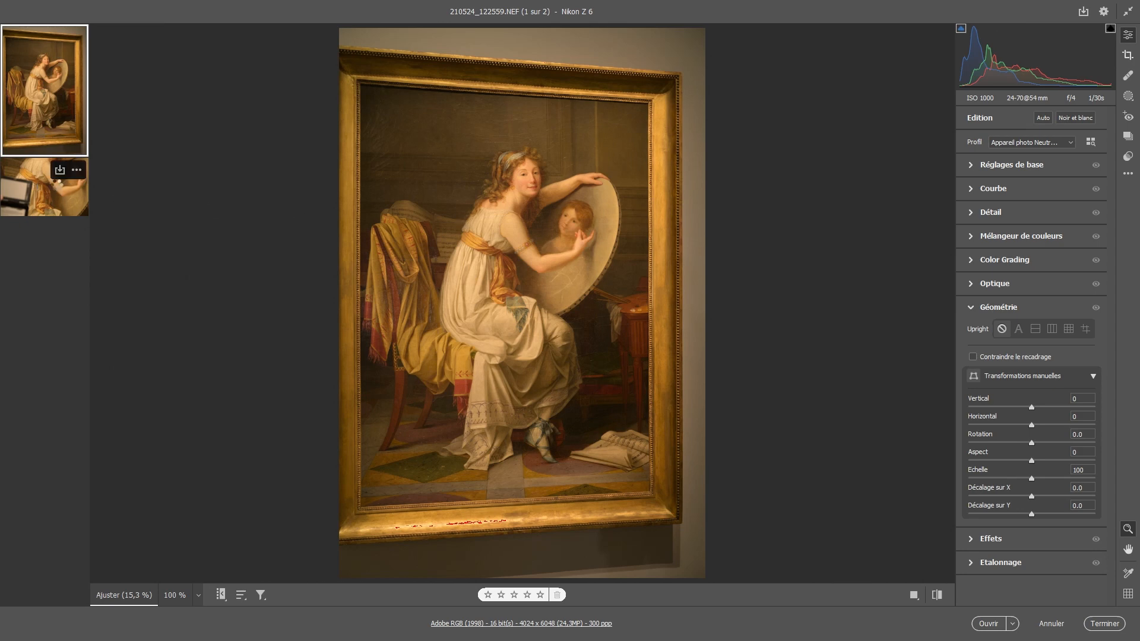
# Select both photos, with 210524_122611.NEF as the active one, and apply the Z 6 Soleil profile to them.
pyautogui.click(57, 189)
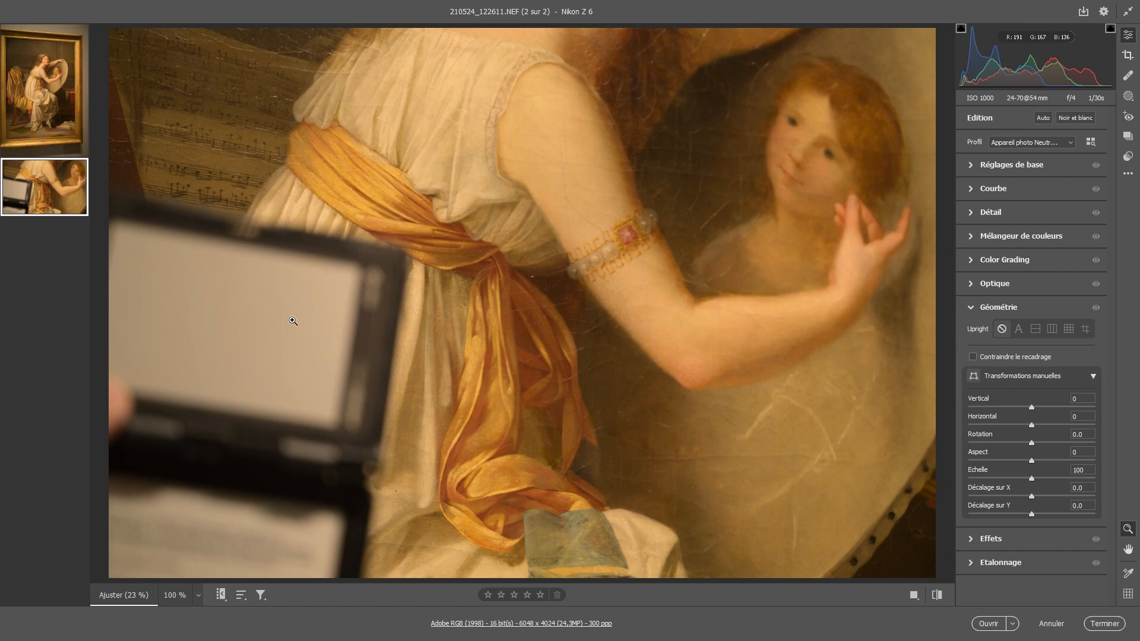
pyautogui.press('shift')
pyautogui.keyDown('shift'); pyautogui.click(33, 92); pyautogui.keyUp('shift')
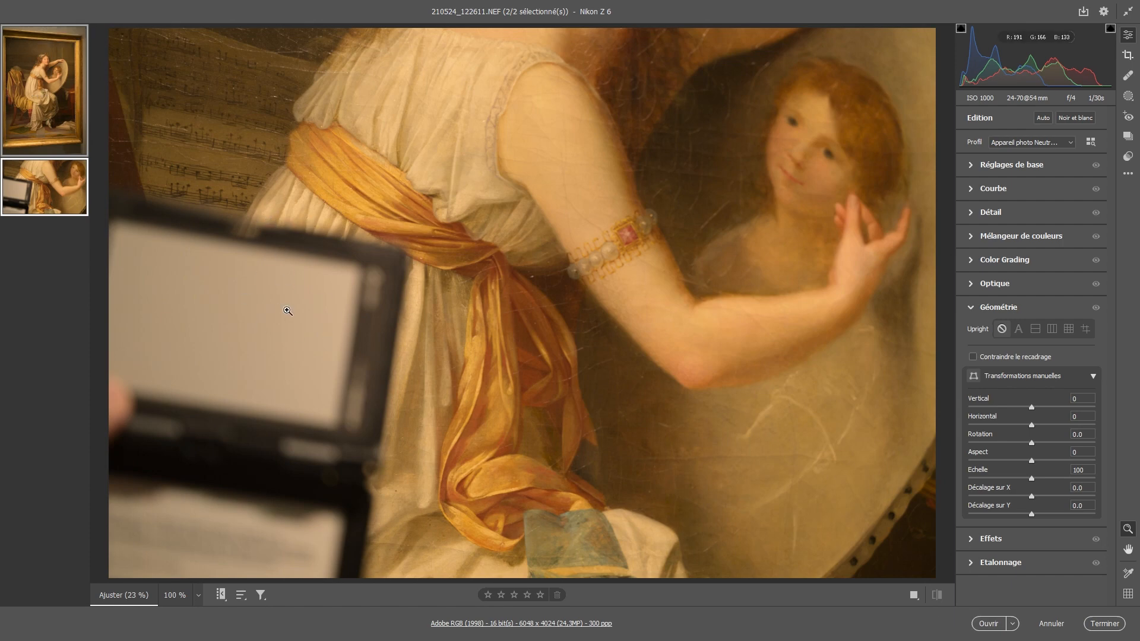
pyautogui.click(1071, 142)
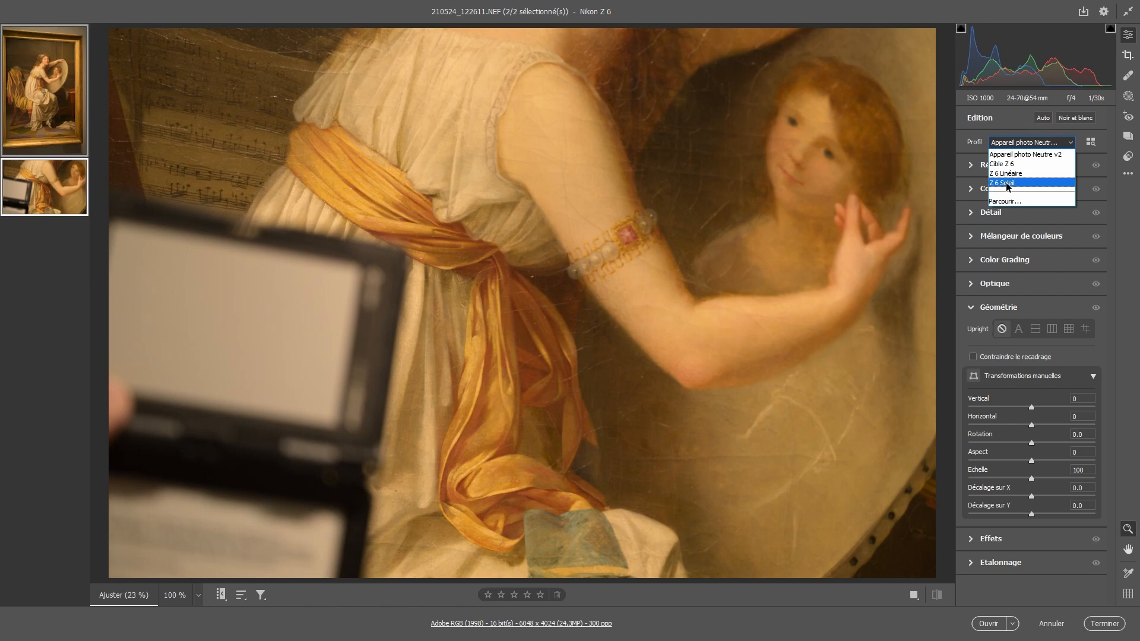
pyautogui.click(1005, 183)
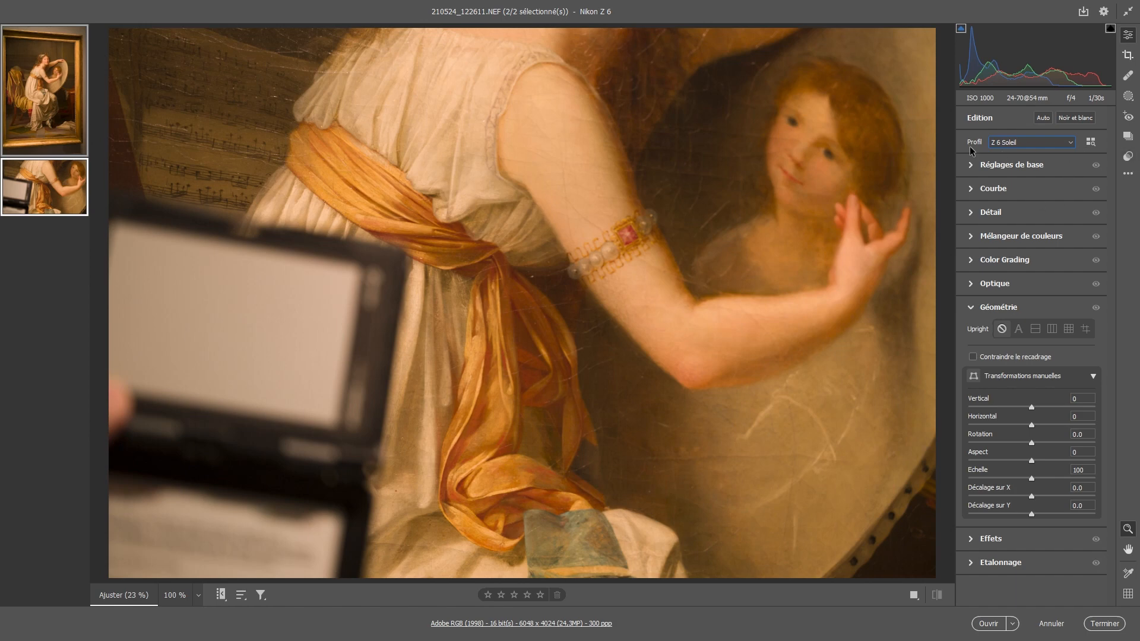
# Set the white balance of both photos by sampling a wide area of the blurred grey card.
pyautogui.click(971, 171)
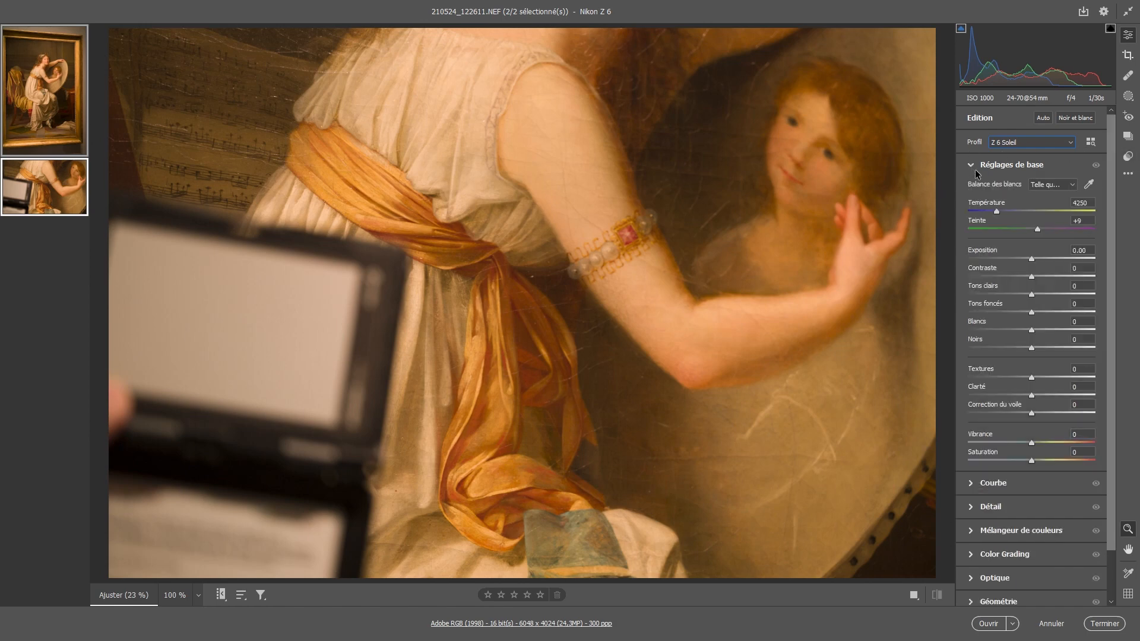
pyautogui.click(1089, 184)
pyautogui.moveTo(314, 283); pyautogui.dragTo(118, 362)
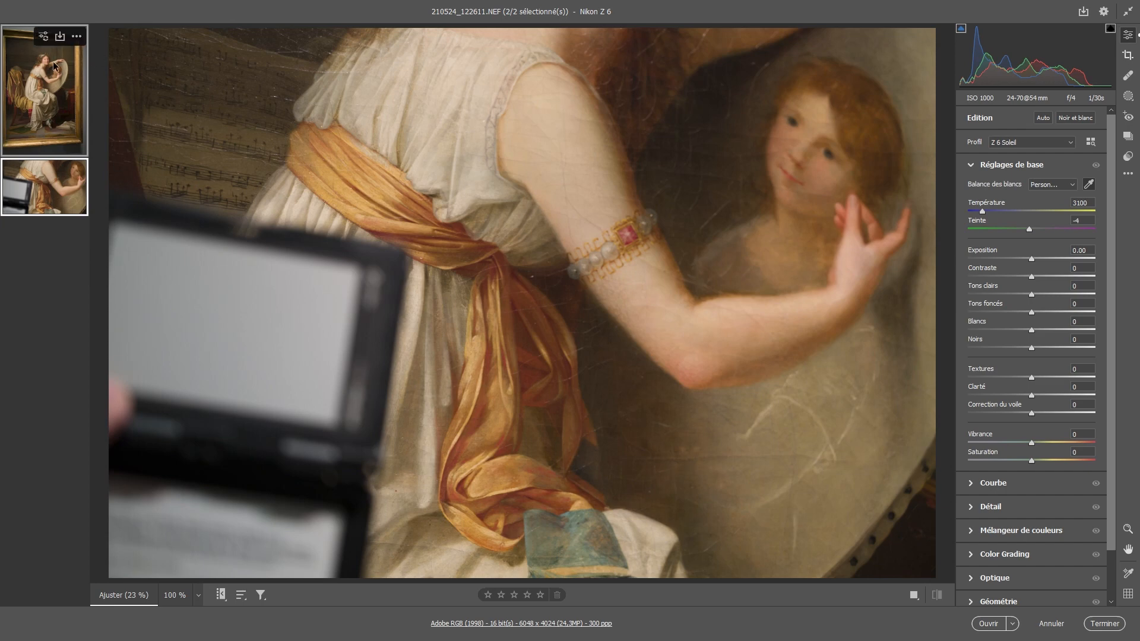
# On the full painting photo, draw four Upright perspective guides along the inner edges of the gilded frame.
pyautogui.click(53, 89)
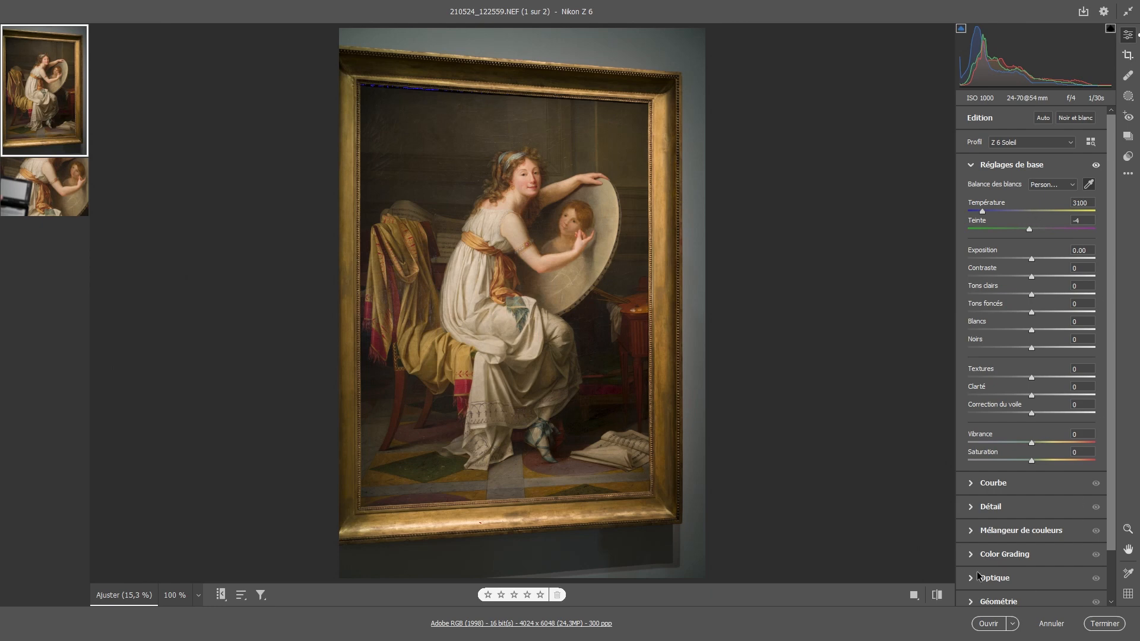
pyautogui.scroll(-2, 980, 577)
pyautogui.click(973, 548)
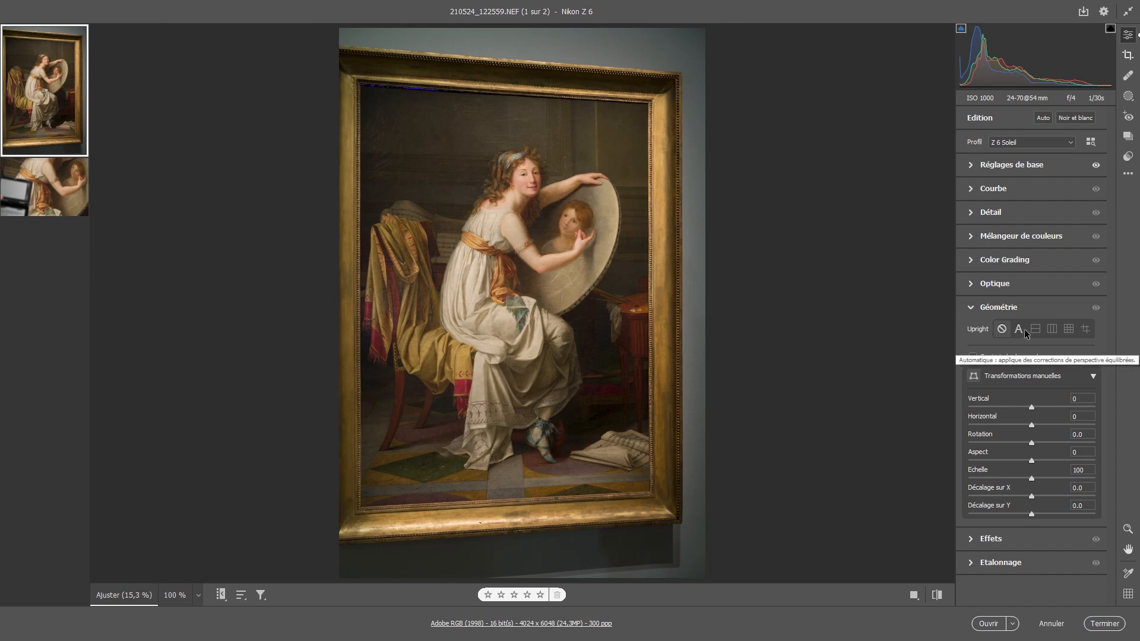
pyautogui.click(1086, 329)
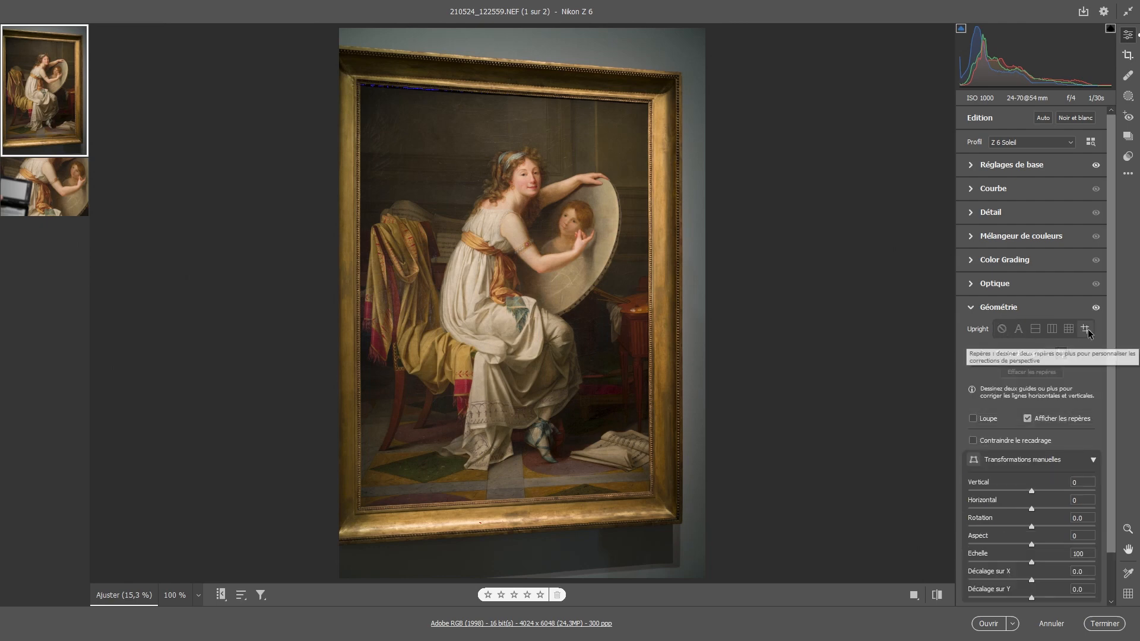
pyautogui.moveTo(367, 80)
pyautogui.mouseDown()
pyautogui.moveTo(671, 110)
pyautogui.moveTo(640, 99)
pyautogui.mouseUp()
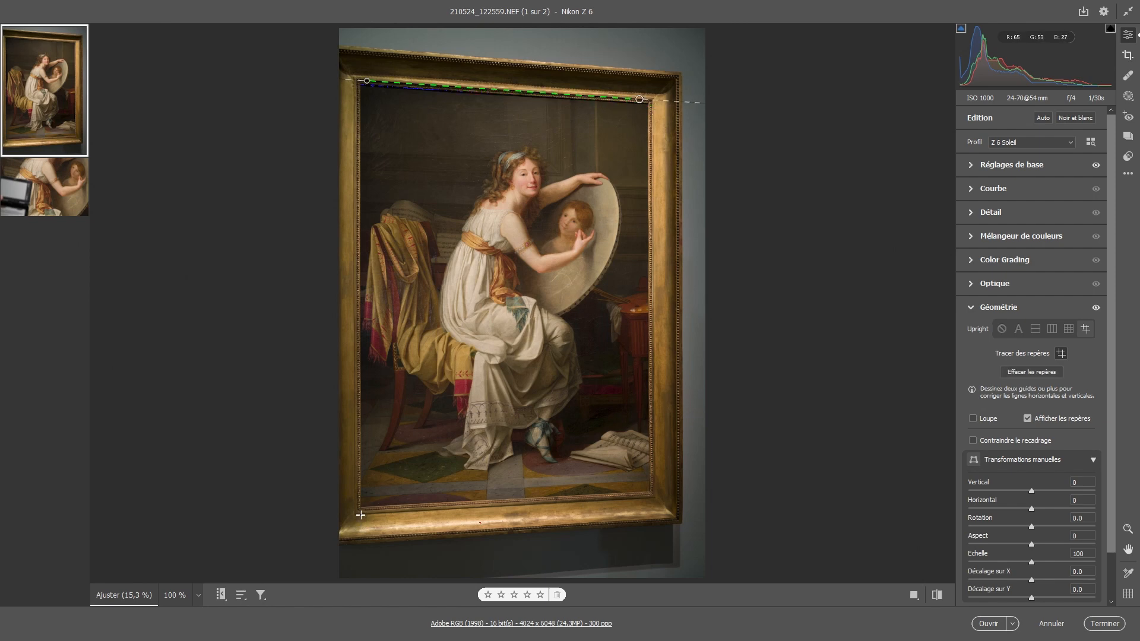
pyautogui.moveTo(365, 506); pyautogui.dragTo(644, 491)
pyautogui.moveTo(653, 91); pyautogui.dragTo(655, 485)
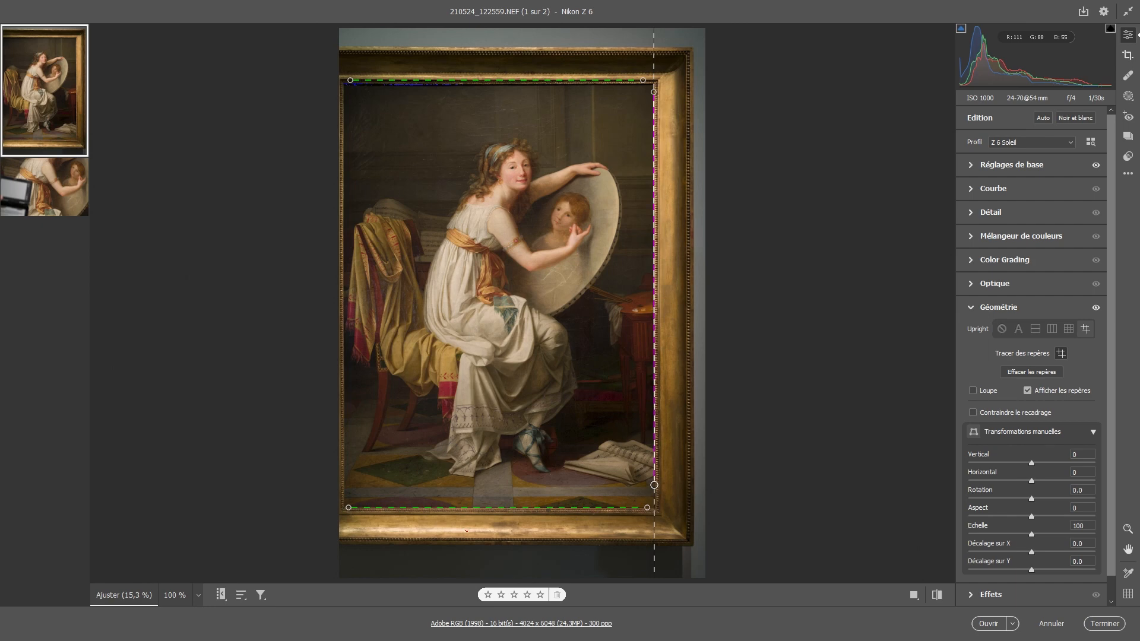
pyautogui.moveTo(344, 95); pyautogui.dragTo(344, 486)
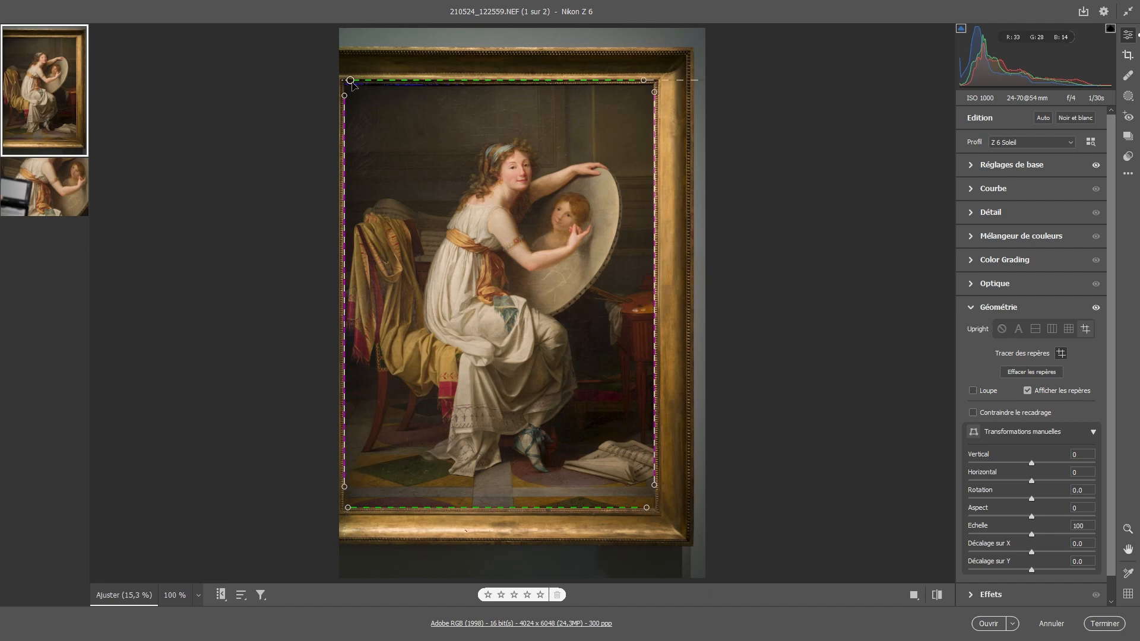
# Refine the ends of the top and right perspective guides with the magnifier so they sit exactly on the frame's inner edge.
pyautogui.press('alt')
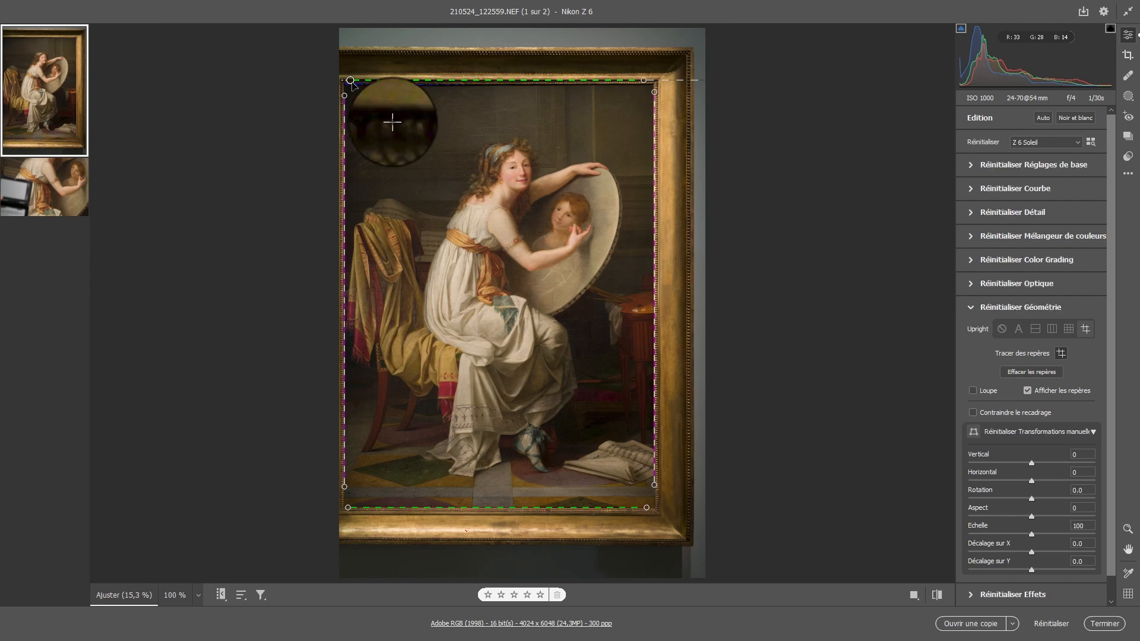
pyautogui.moveTo(350, 79); pyautogui.dragTo(350, 79)
pyautogui.press('alt')
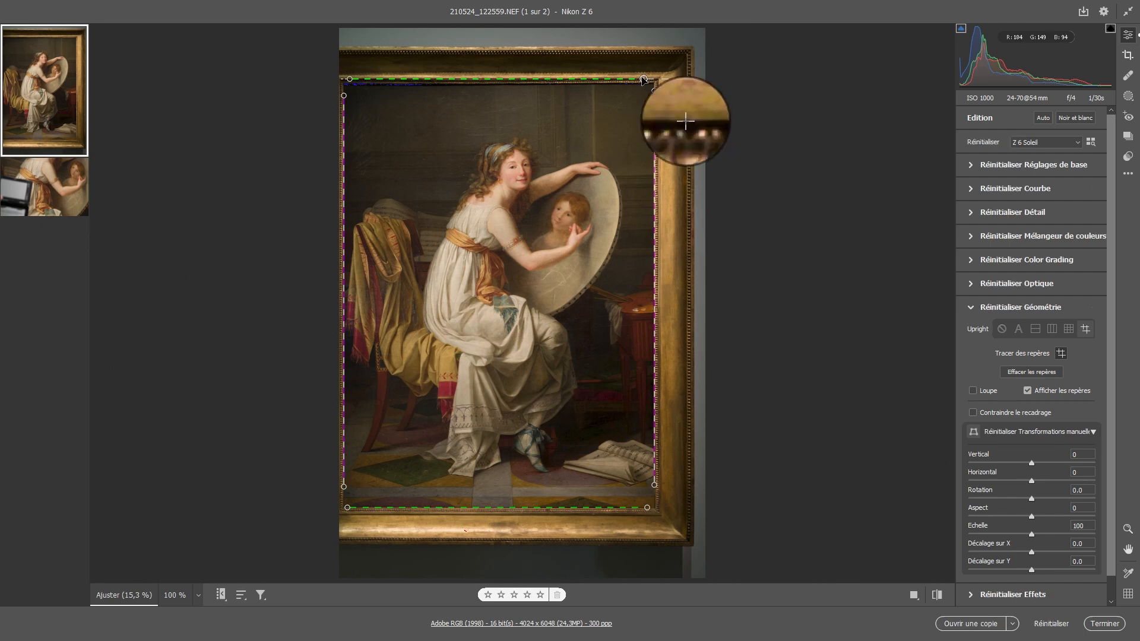
pyautogui.moveTo(644, 78); pyautogui.dragTo(644, 79)
pyautogui.press('alt')
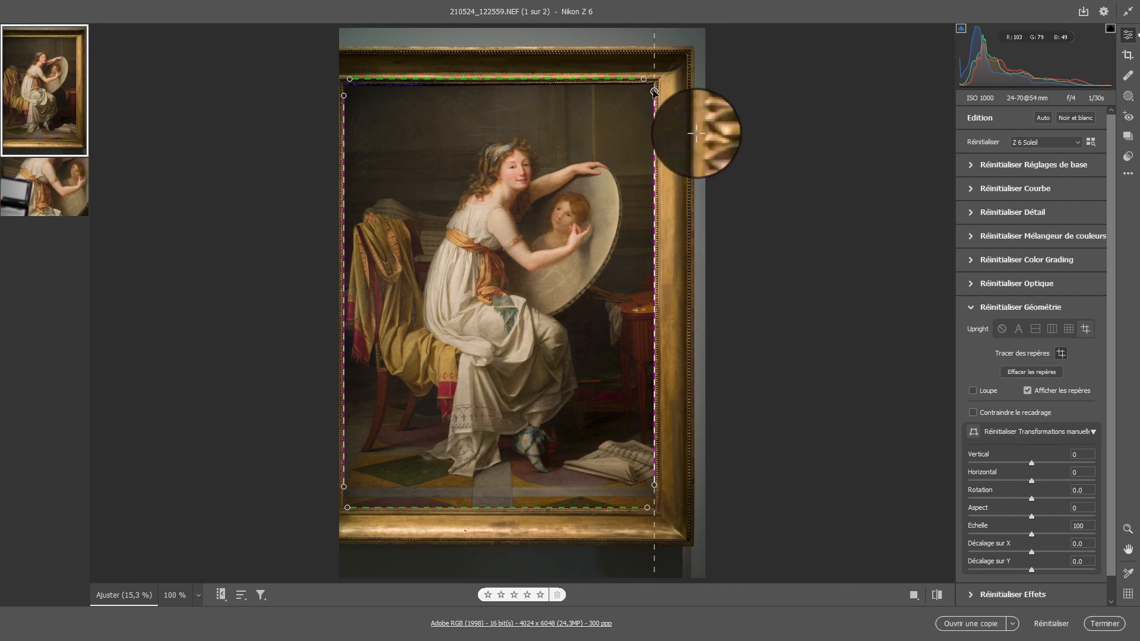
pyautogui.moveTo(654, 92); pyautogui.dragTo(654, 92)
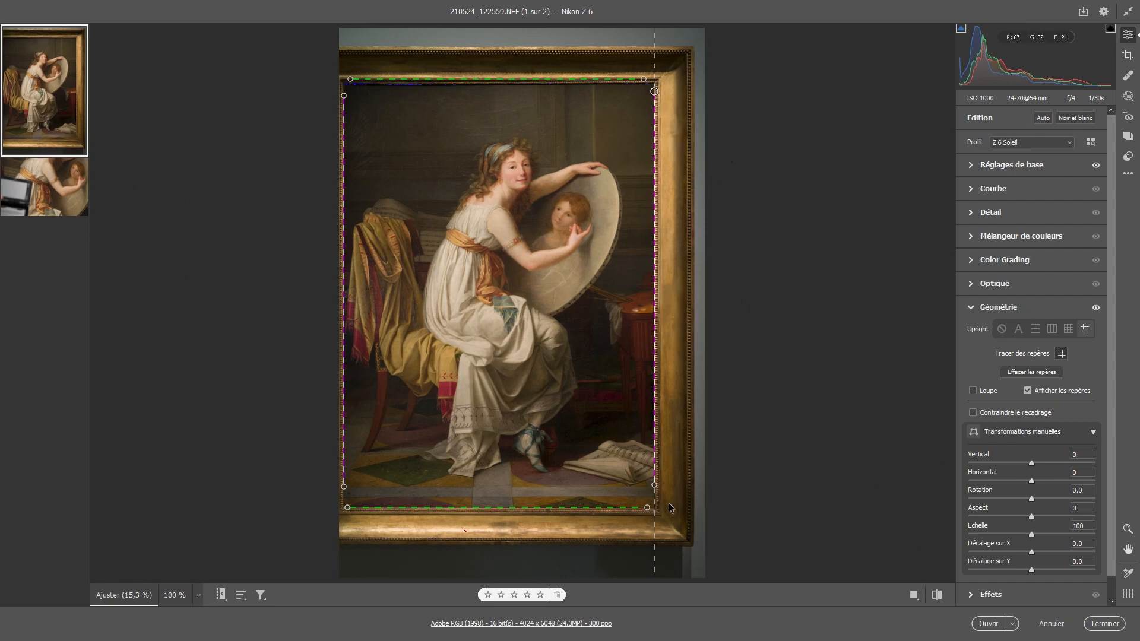
pyautogui.moveTo(655, 486)
# Set the manual Aspect transformation to +20 and cancel the raw development of both photos.
pyautogui.moveTo(1032, 516); pyautogui.dragTo(1043, 517)
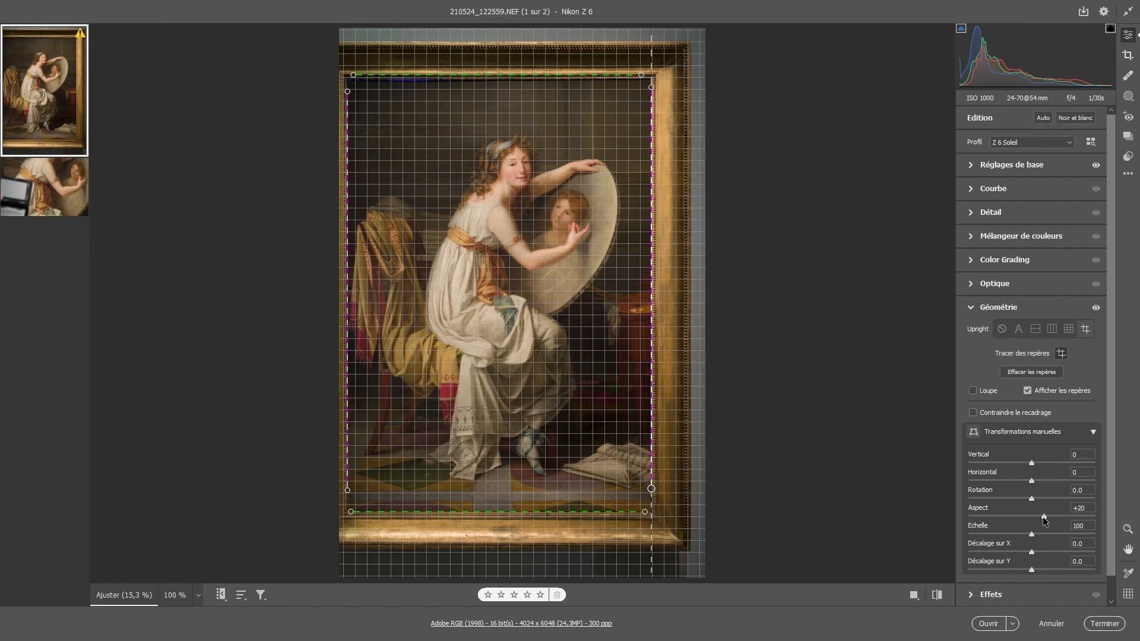
pyautogui.moveTo(1043, 518); pyautogui.dragTo(1043, 517)
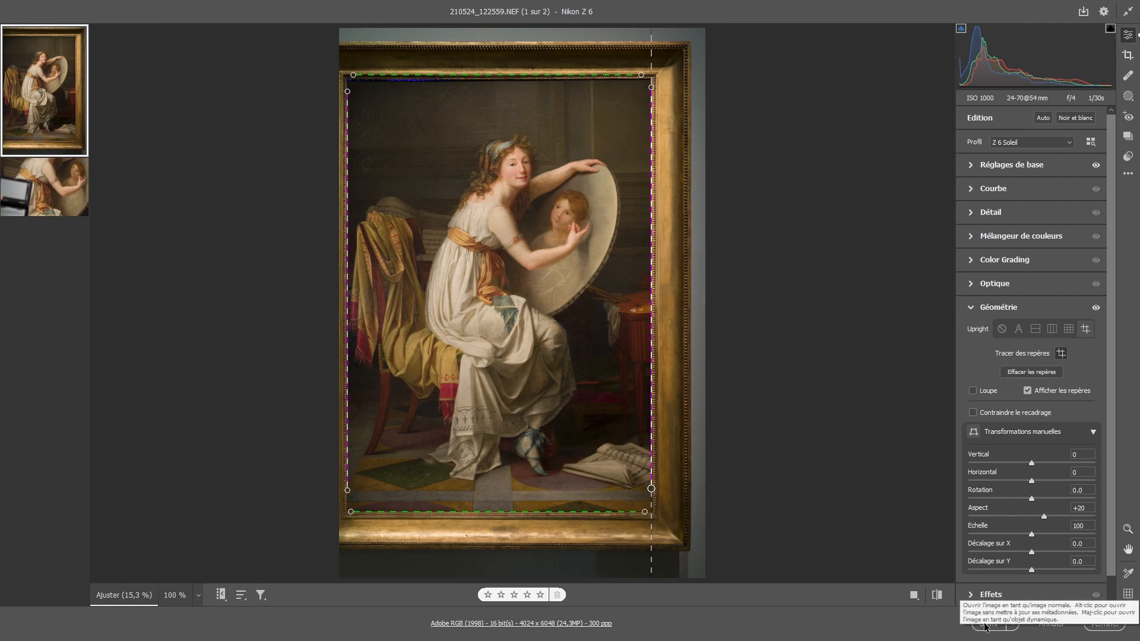
pyautogui.click(1052, 624)
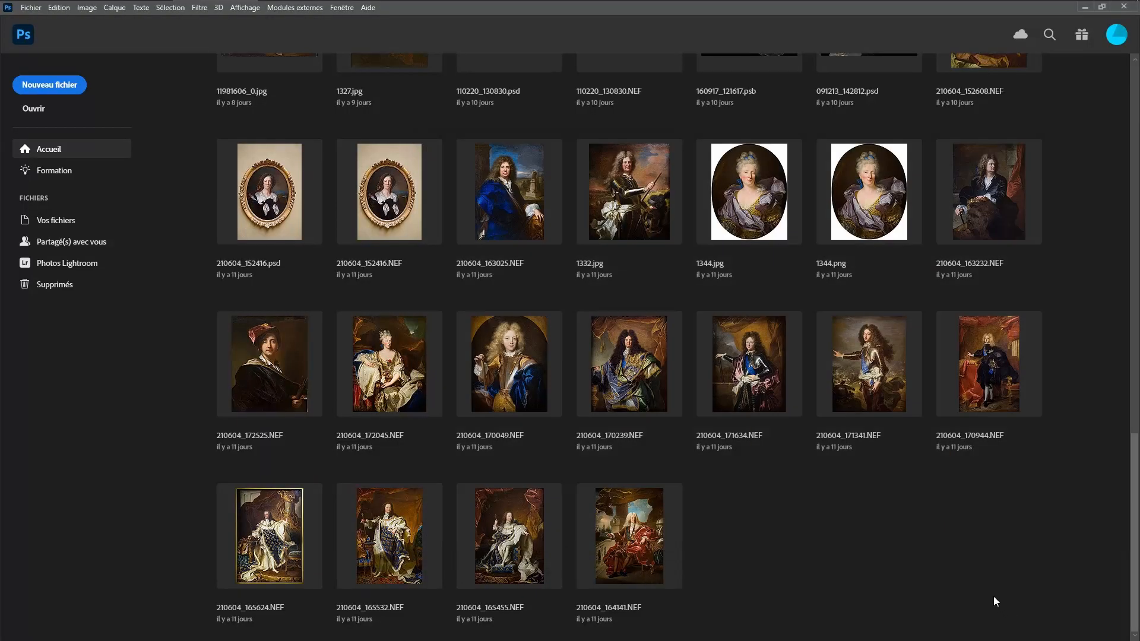
# Switch to Lightroom Classic, show the grey card photo 210524_122611.NEF and apply the Z 6 Soleil profile to it.
pyautogui.hotkey('alt', 'Tab')
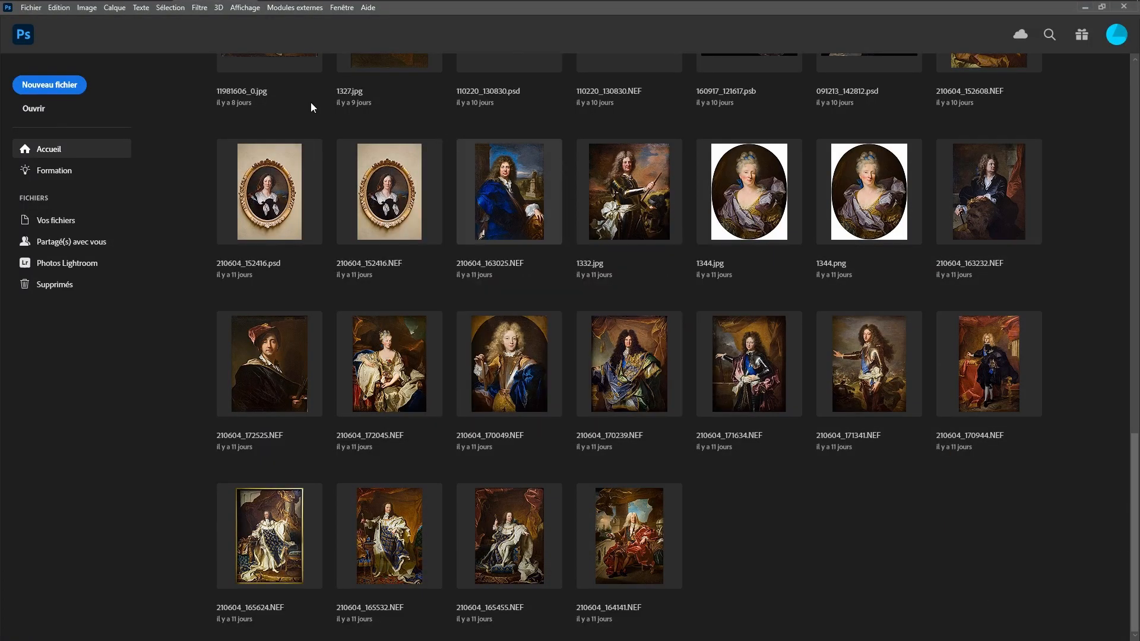
pyautogui.hotkey('alt', 'Tab')
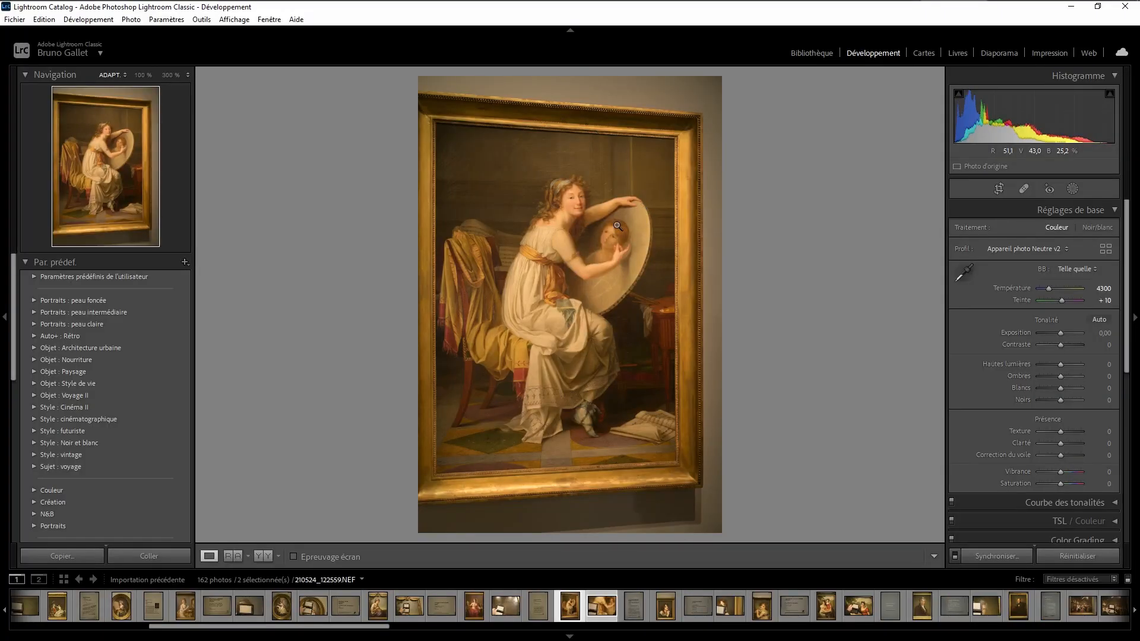
pyautogui.click(603, 610)
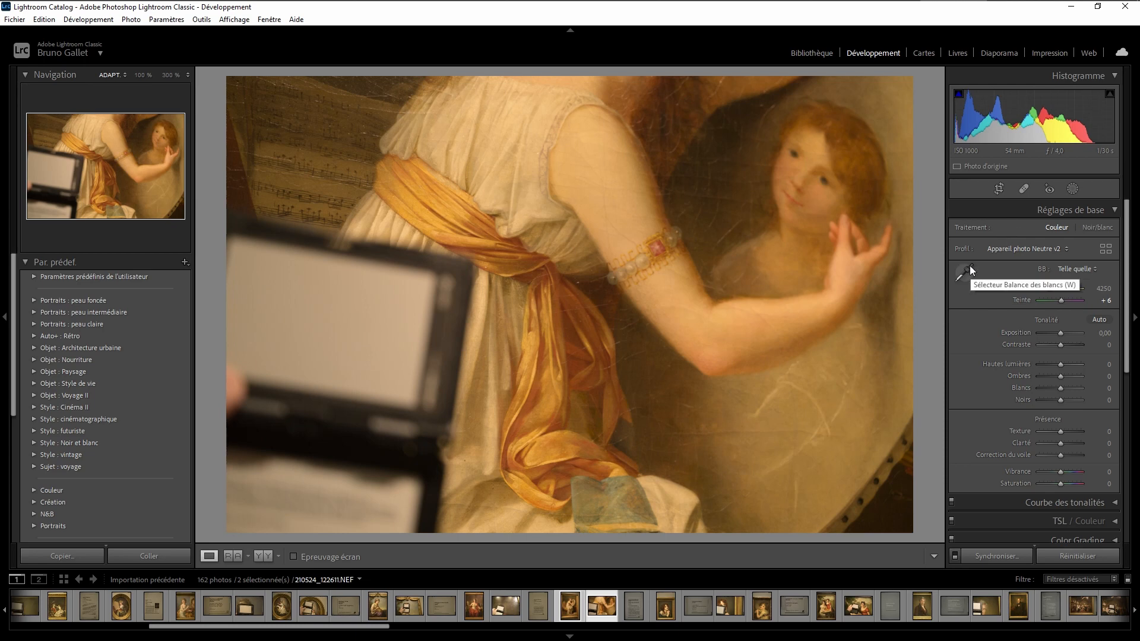
pyautogui.click(1067, 249)
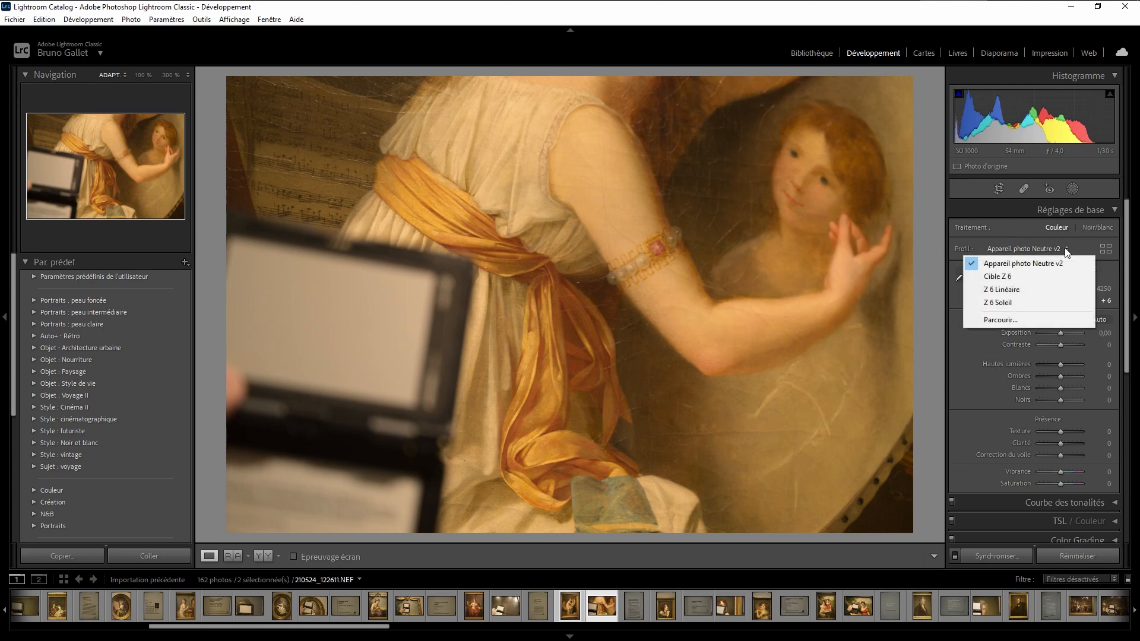
pyautogui.click(1006, 303)
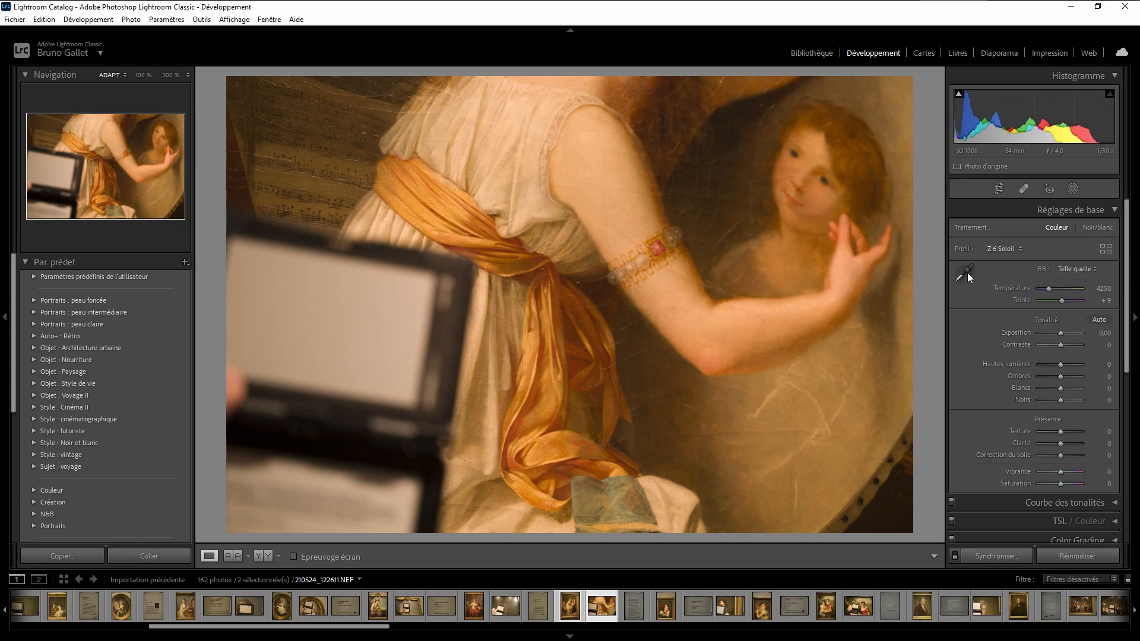
# Adjust the sampling grid scale of the white balance selector and sample the neutral colour on the grey card.
pyautogui.press('w')
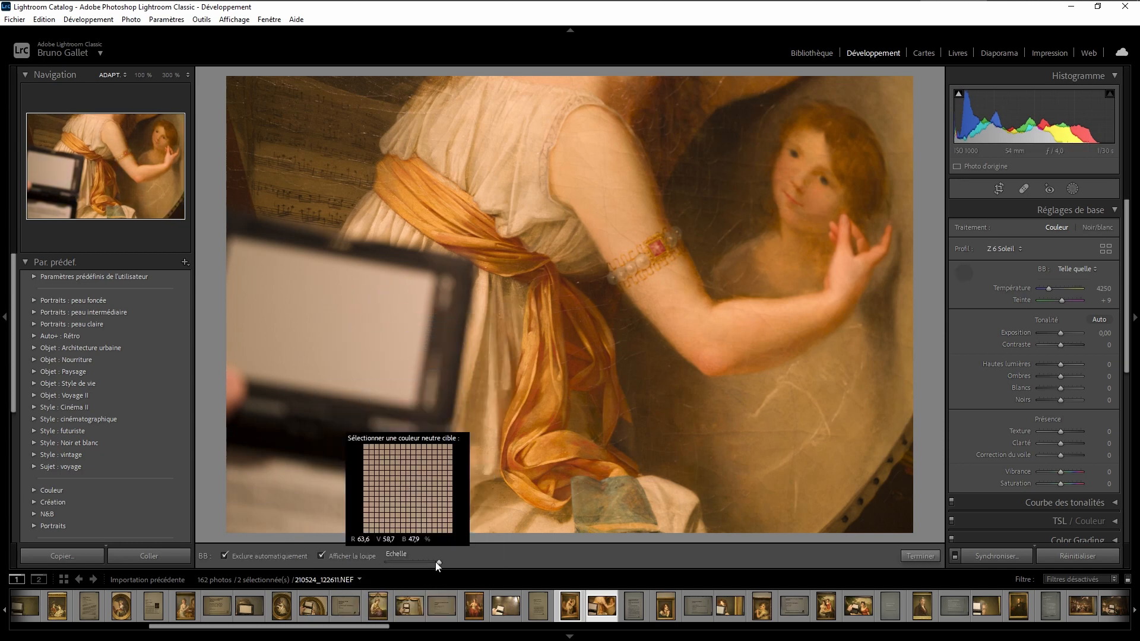
pyautogui.moveTo(437, 562); pyautogui.dragTo(381, 560)
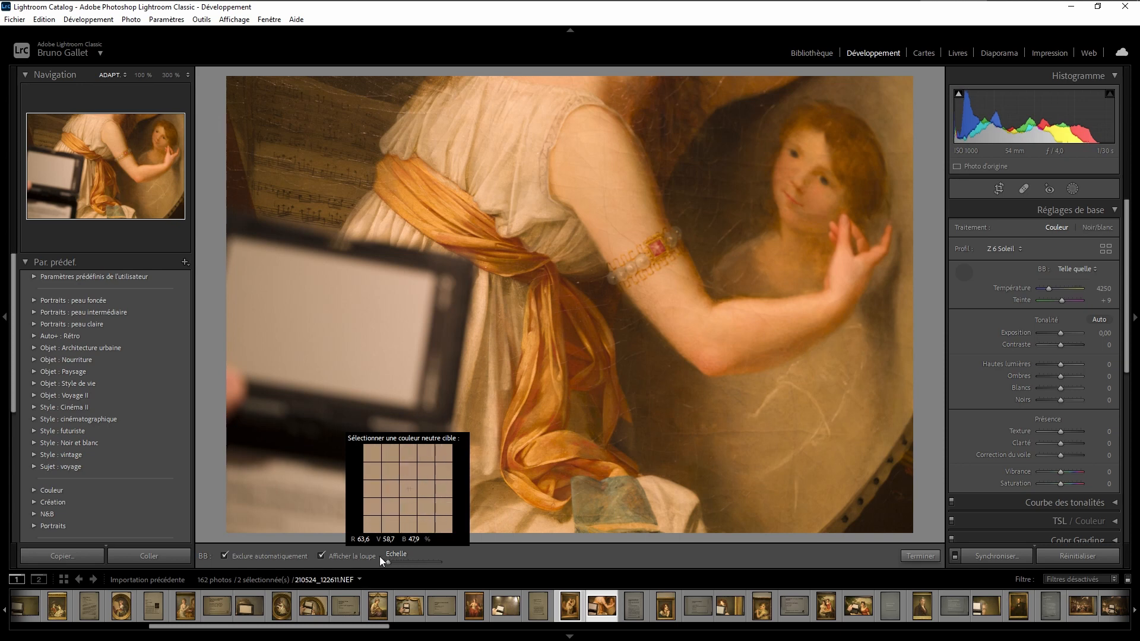
pyautogui.moveTo(380, 557); pyautogui.dragTo(414, 560)
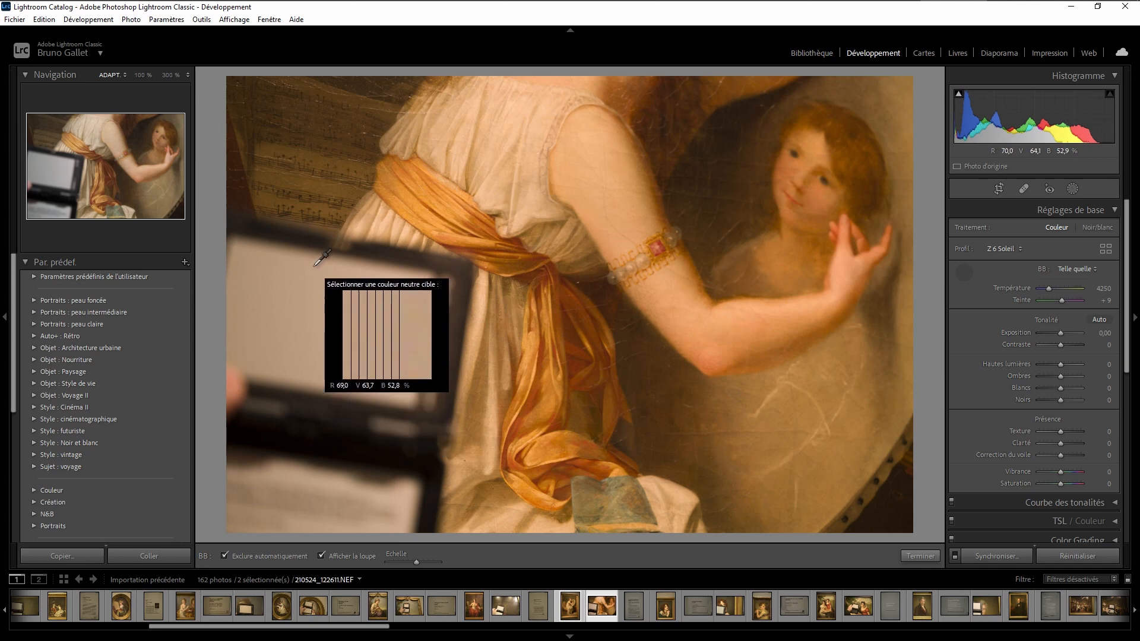
pyautogui.click(321, 314)
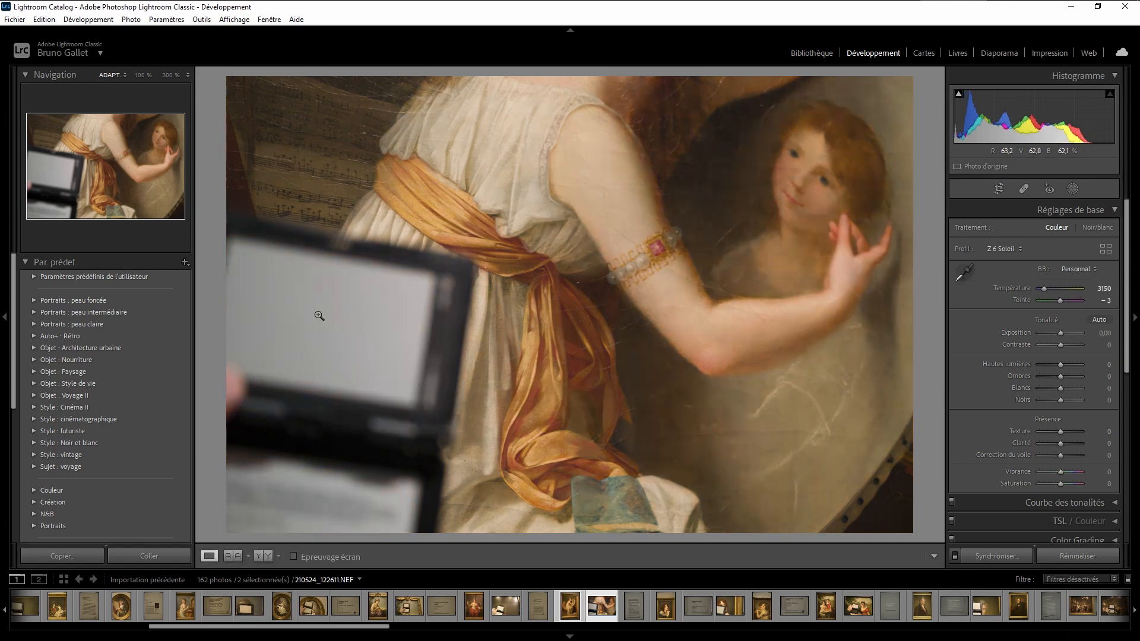
# Resample the white balance on the grey card twice, picking a different spot of the light card surface each time.
pyautogui.click(970, 272)
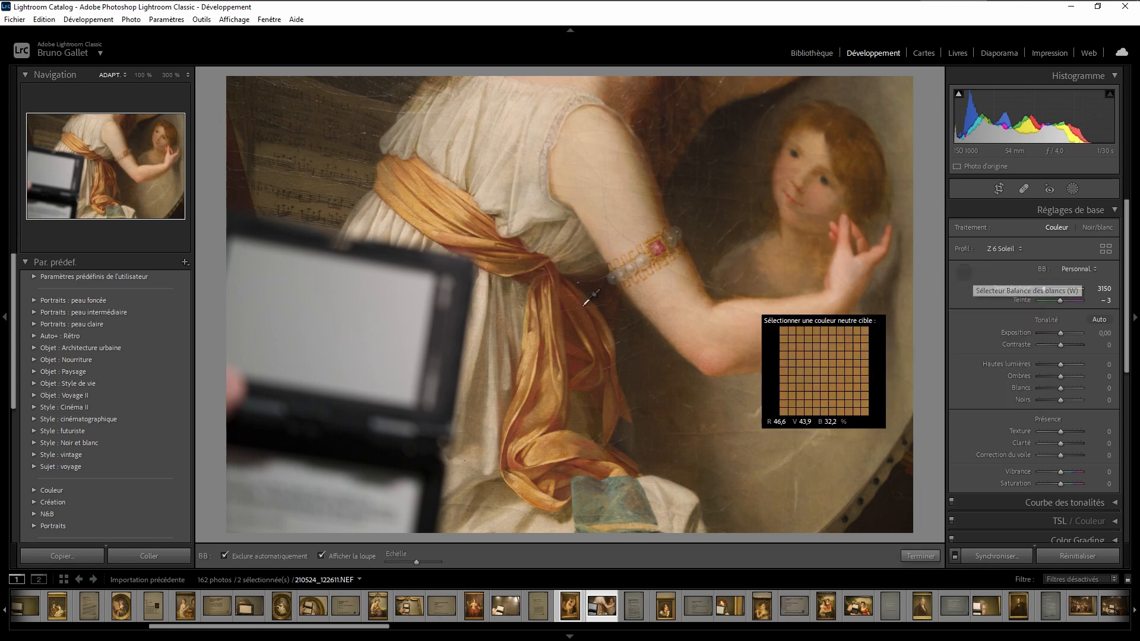
pyautogui.click(304, 305)
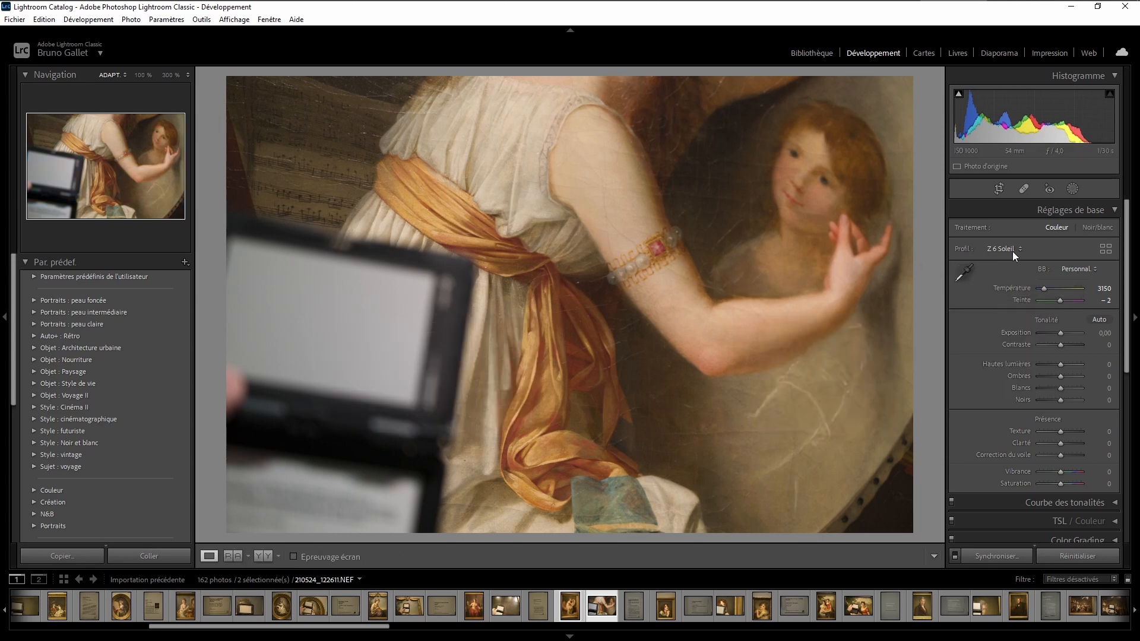
pyautogui.click(962, 270)
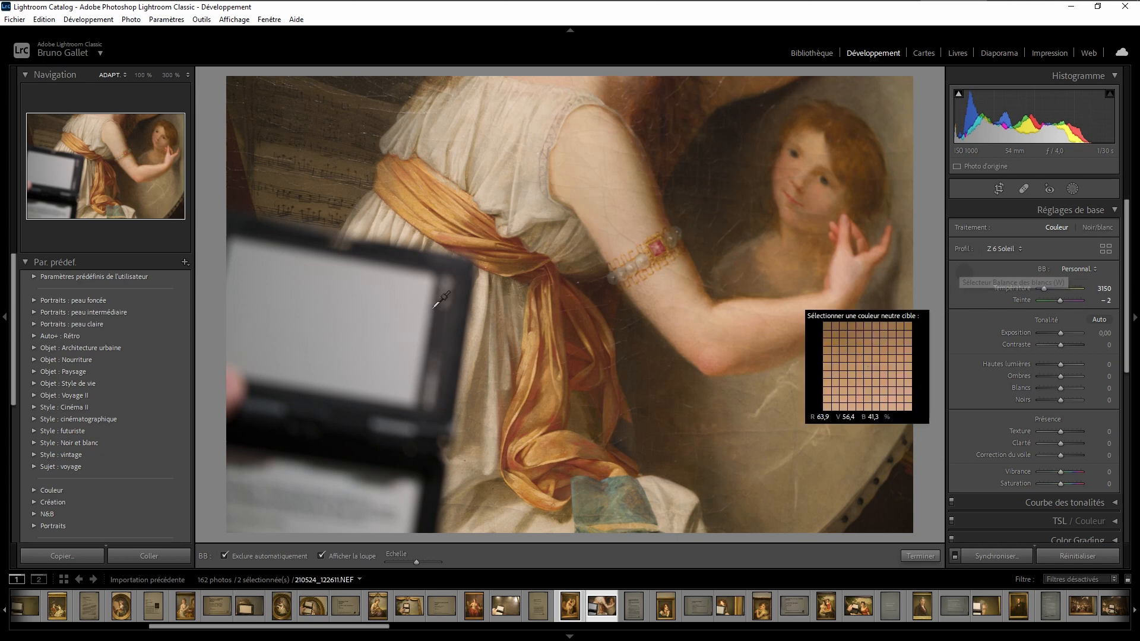
pyautogui.click(363, 315)
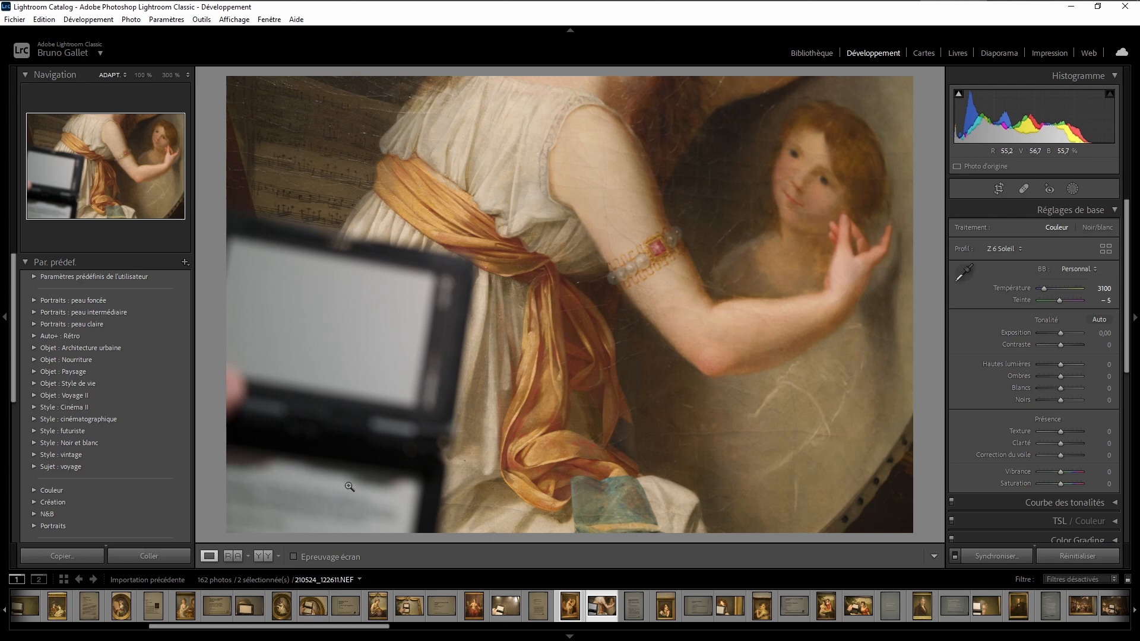
# Show the framed painting photo 210524_122559.NEF and lower its white balance temperature to 3268.
pyautogui.click(573, 614)
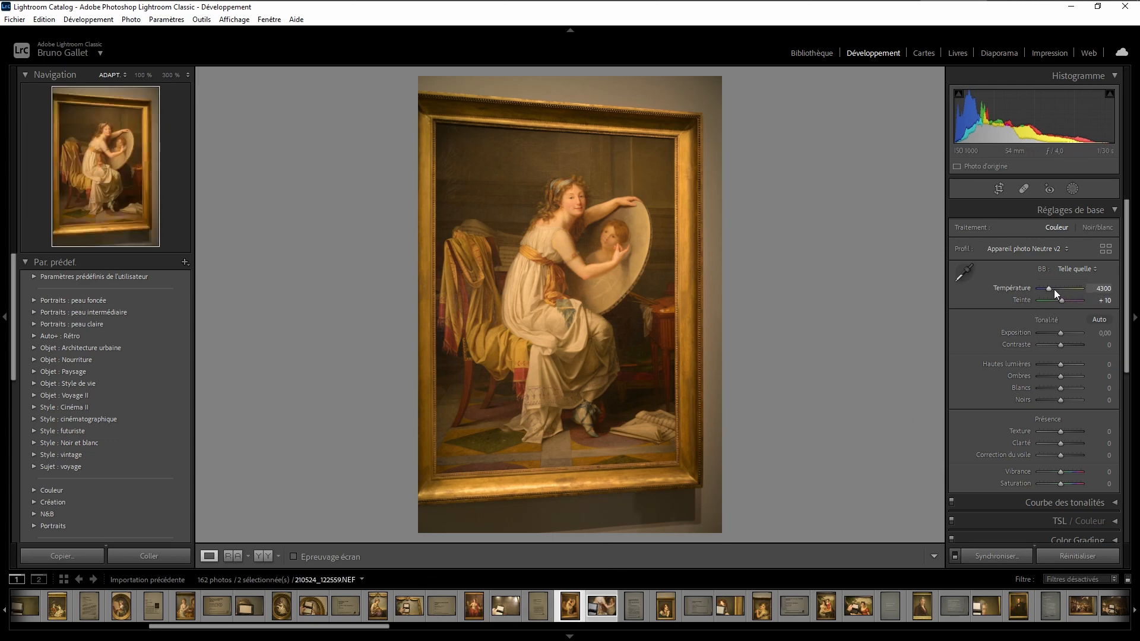
pyautogui.moveTo(1048, 288); pyautogui.dragTo(1045, 290)
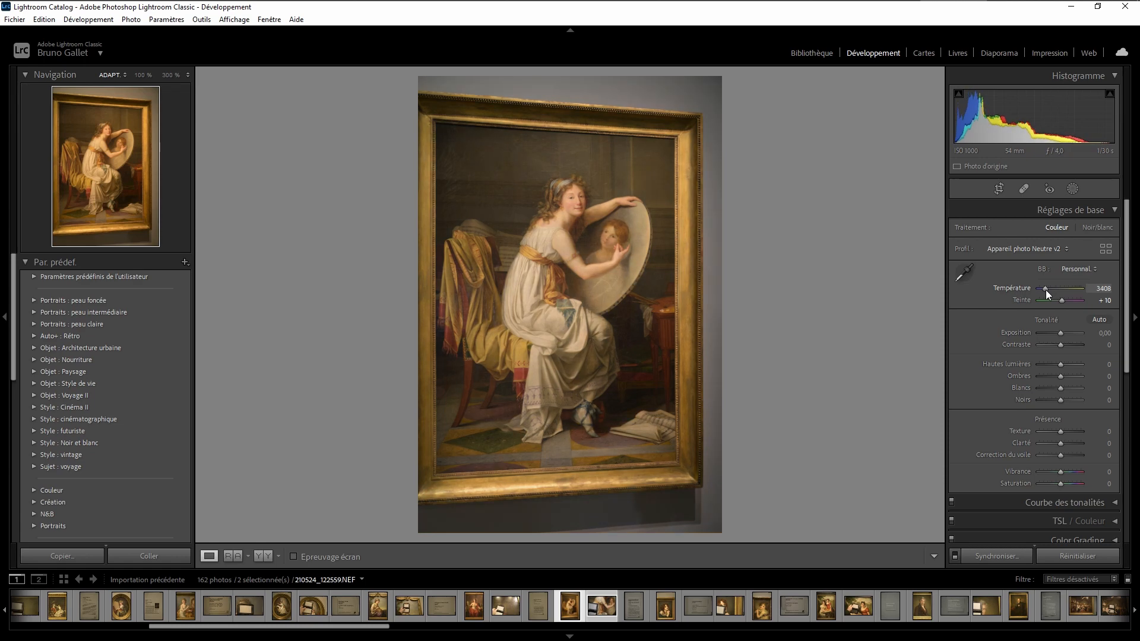
pyautogui.moveTo(1045, 291); pyautogui.dragTo(1045, 294)
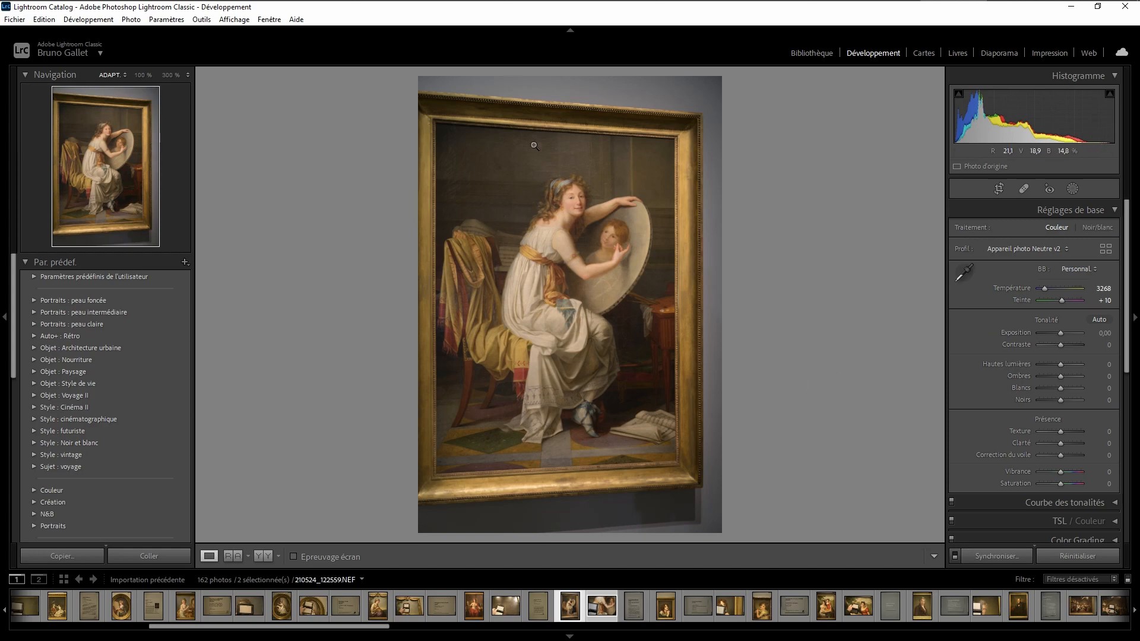
# Straighten the painting with four guided Upright guides drawn along the frame's top, right, bottom and left inner edges.
pyautogui.moveTo(452, 125)
pyautogui.mouseDown()
pyautogui.moveTo(499, 127)
pyautogui.moveTo(438, 138)
pyautogui.mouseUp()
pyautogui.scroll(-5, 1049, 504)
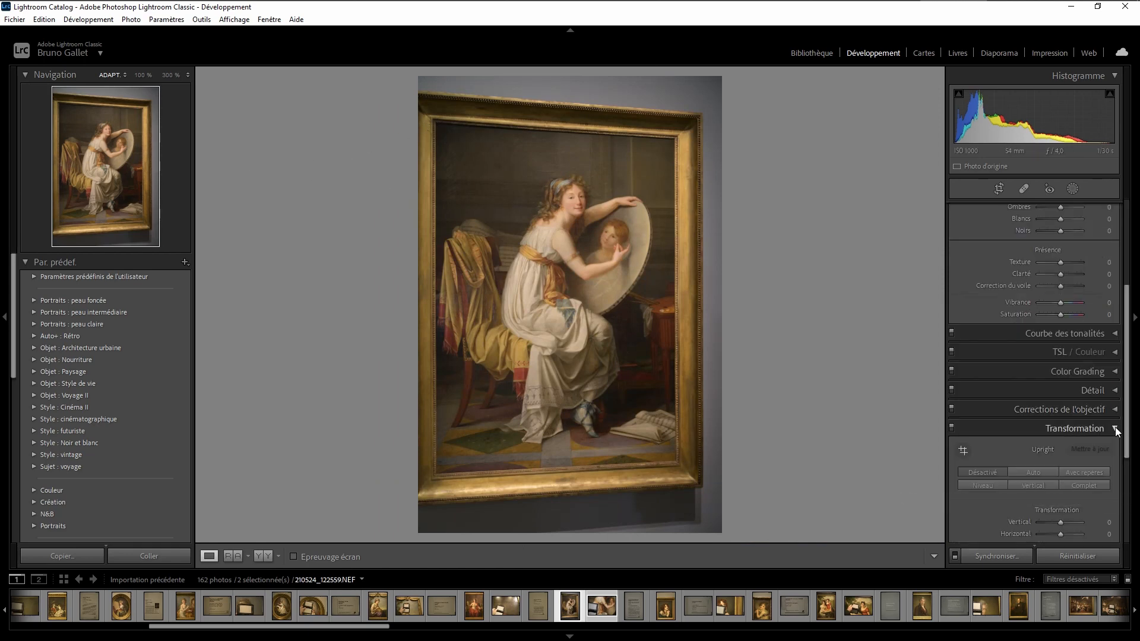
pyautogui.scroll(-2, 1057, 430)
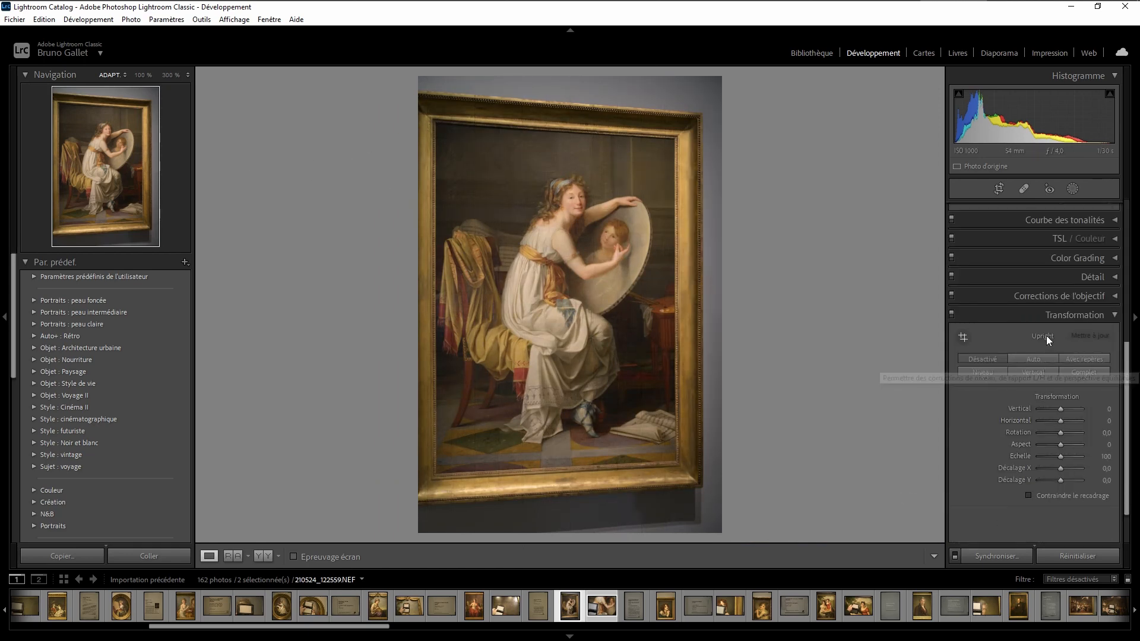
pyautogui.click(970, 340)
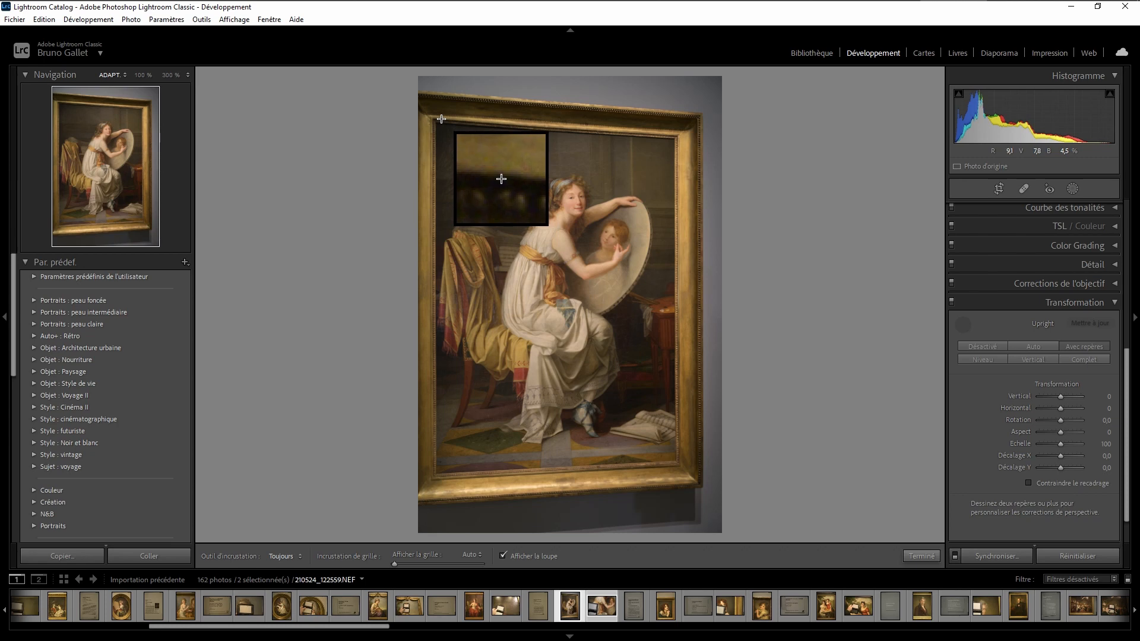
pyautogui.moveTo(441, 119); pyautogui.dragTo(669, 135)
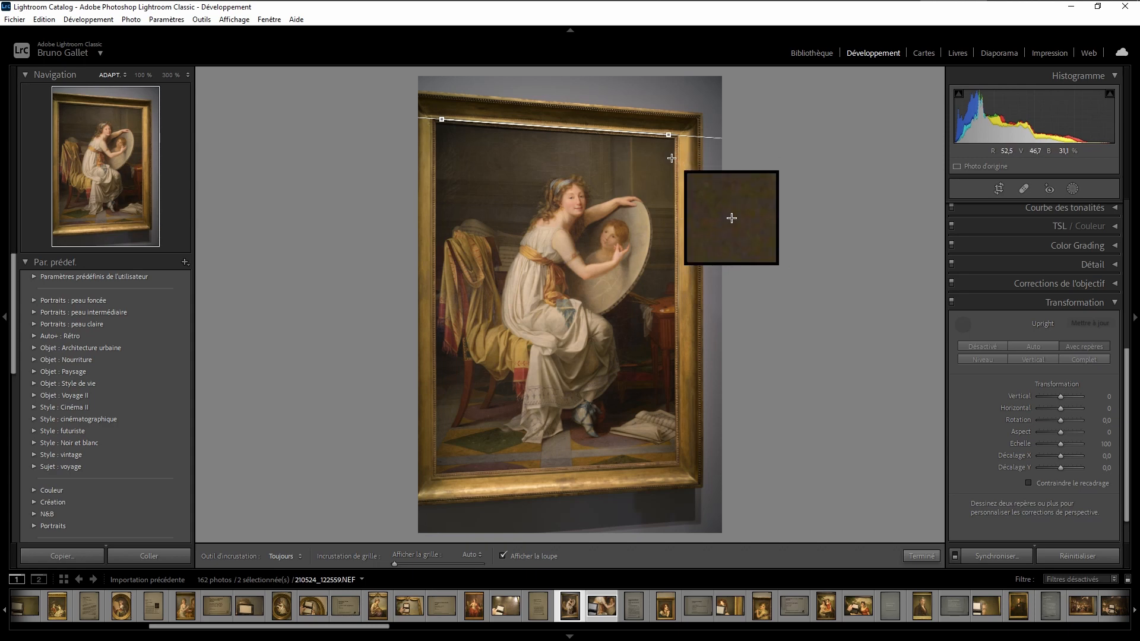
pyautogui.moveTo(674, 157); pyautogui.dragTo(675, 439)
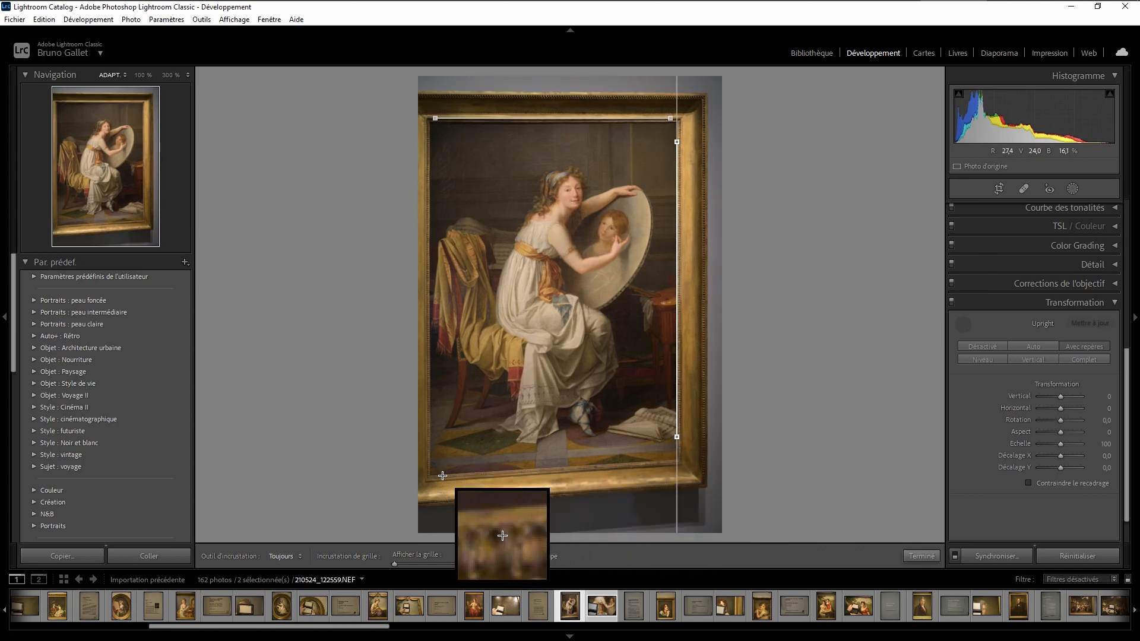
pyautogui.moveTo(442, 476); pyautogui.dragTo(655, 462)
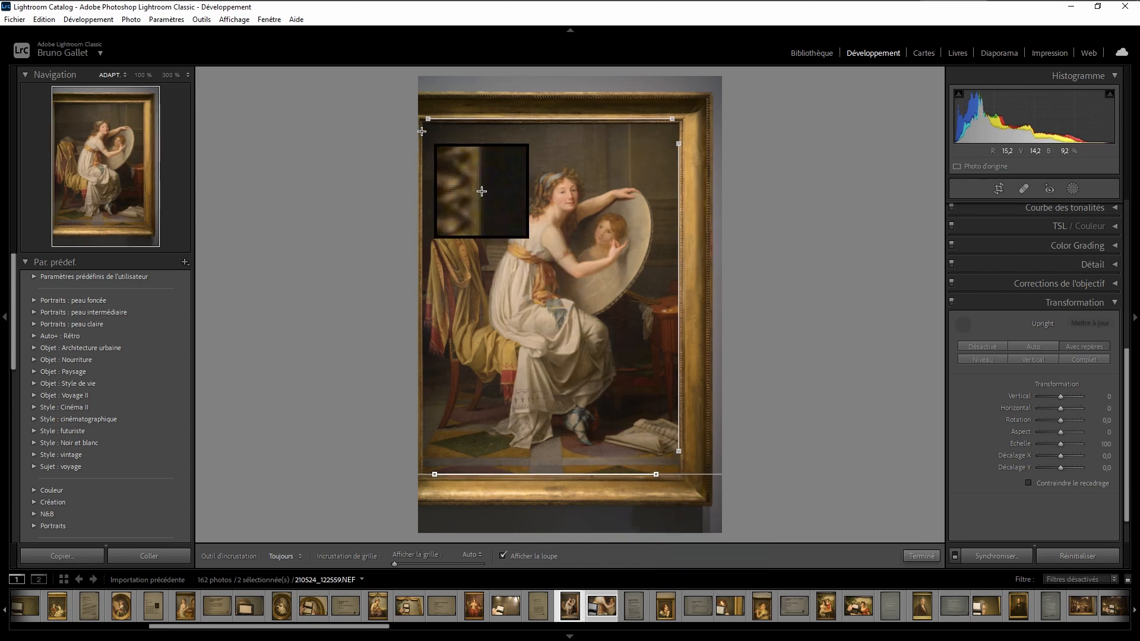
pyautogui.moveTo(421, 130); pyautogui.dragTo(422, 434)
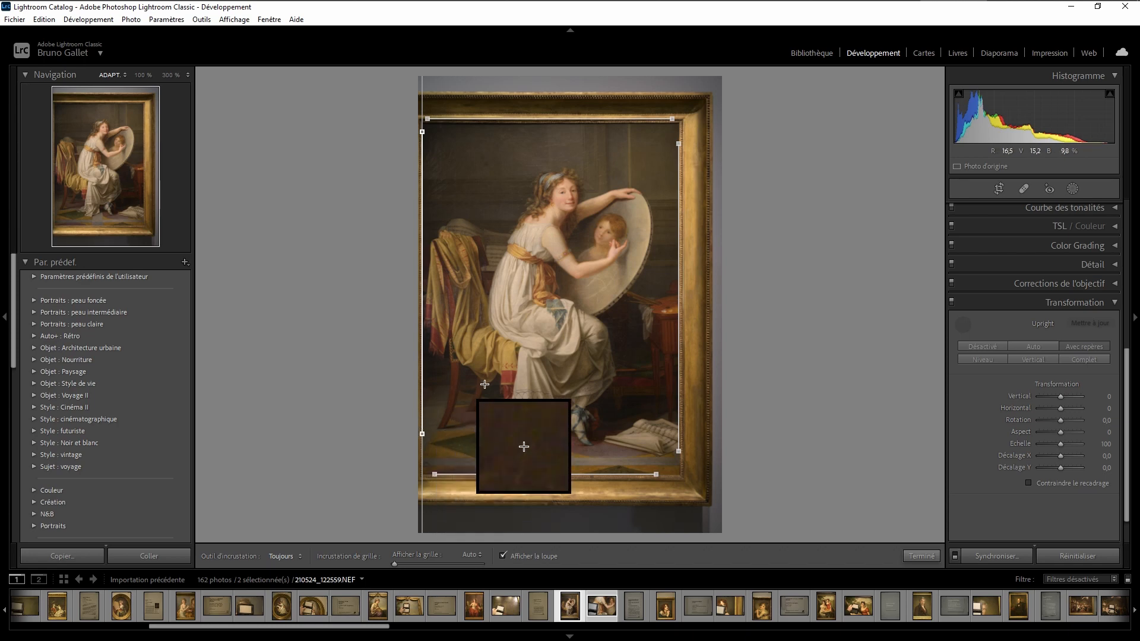